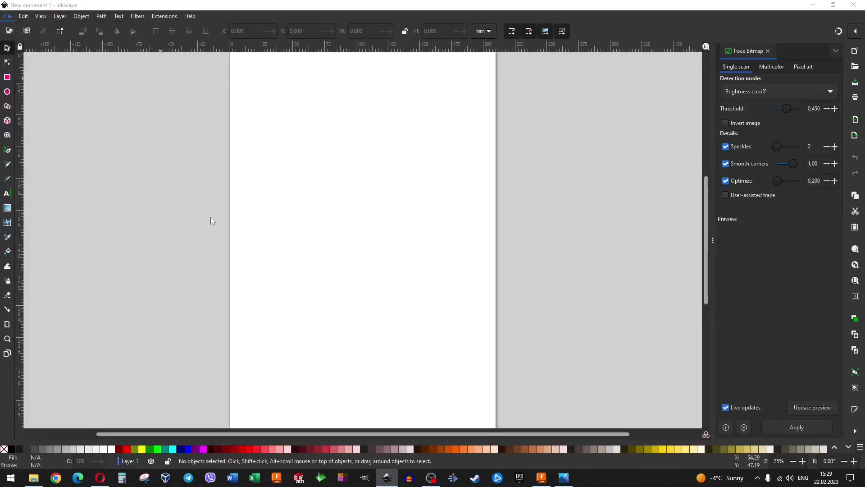
Open the Iron Man silhouette image 0.jpg from the image folder in Inkscape.
key(ctrl+o)
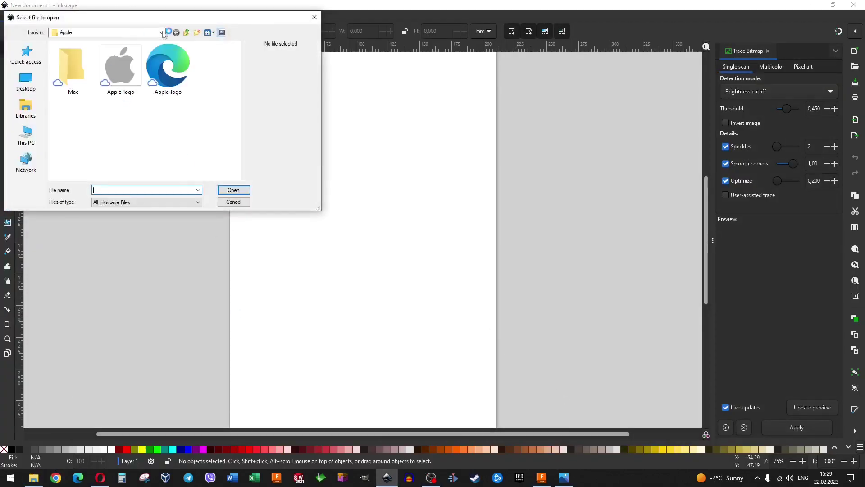
double_click(77, 71)
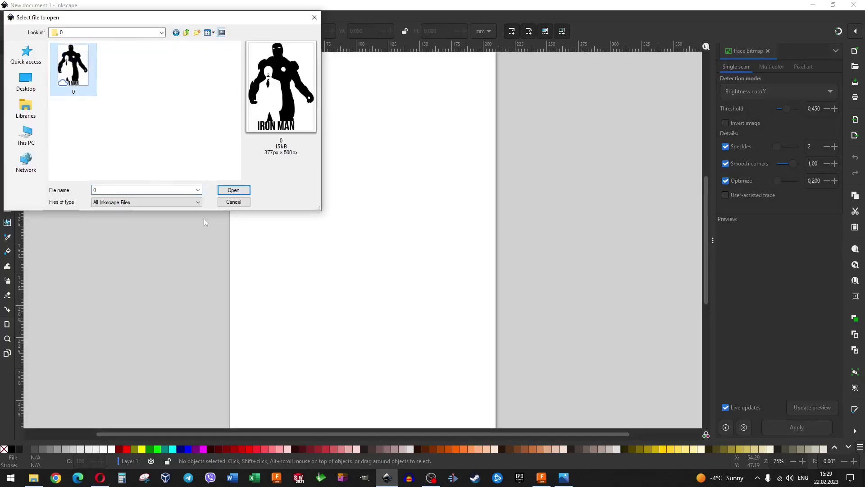
click(234, 190)
Import the bitmap, select the Iron Man image and widen the Trace Bitmap settings panel.
click(194, 189)
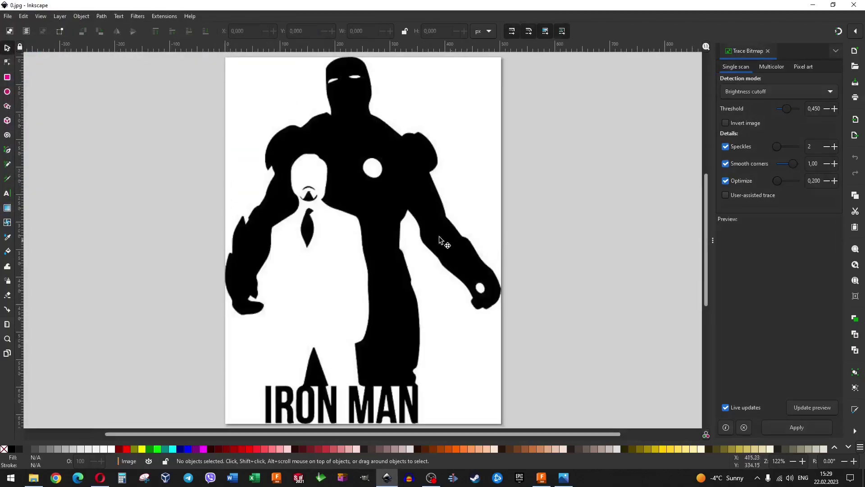
click(361, 204)
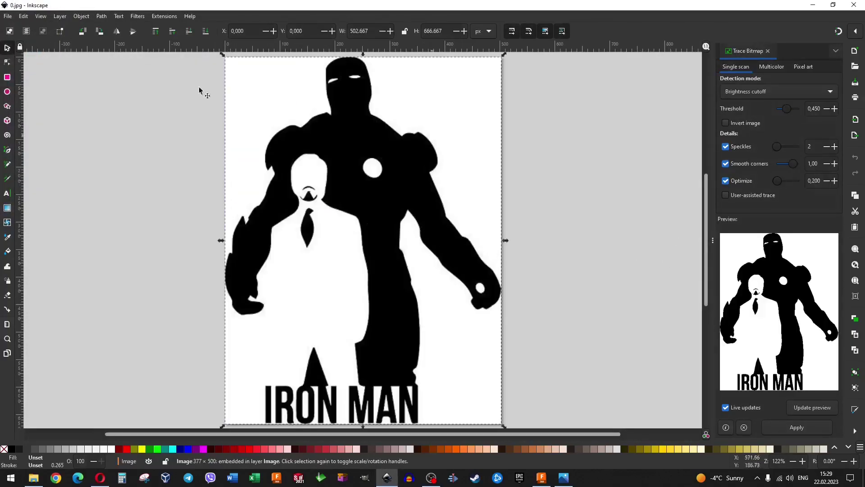
click(121, 18)
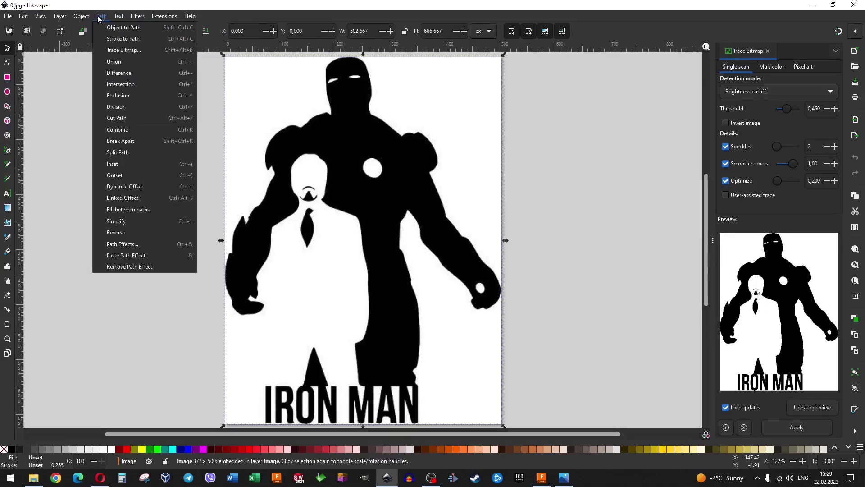
click(208, 83)
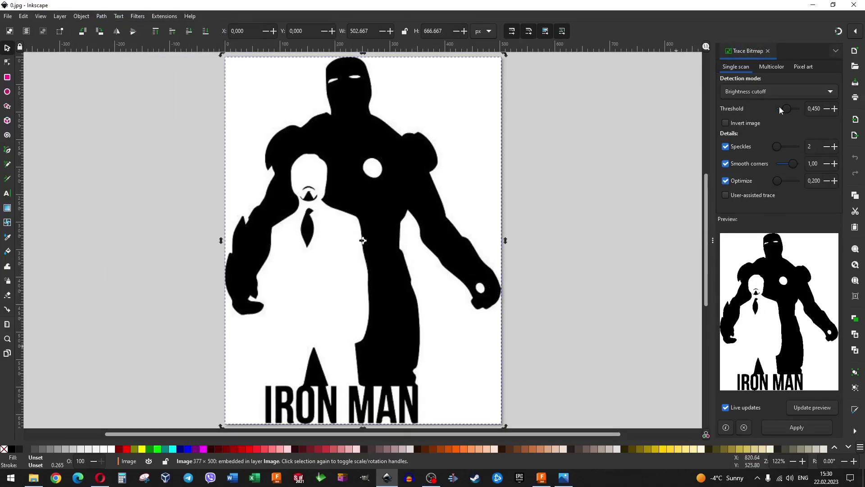
drag(710, 204, 605, 204)
Tune the brightness threshold, trace the image into a path, align it, and save.
mouse_move(747, 109)
mouse_down()
mouse_move(801, 111)
mouse_move(691, 125)
mouse_up()
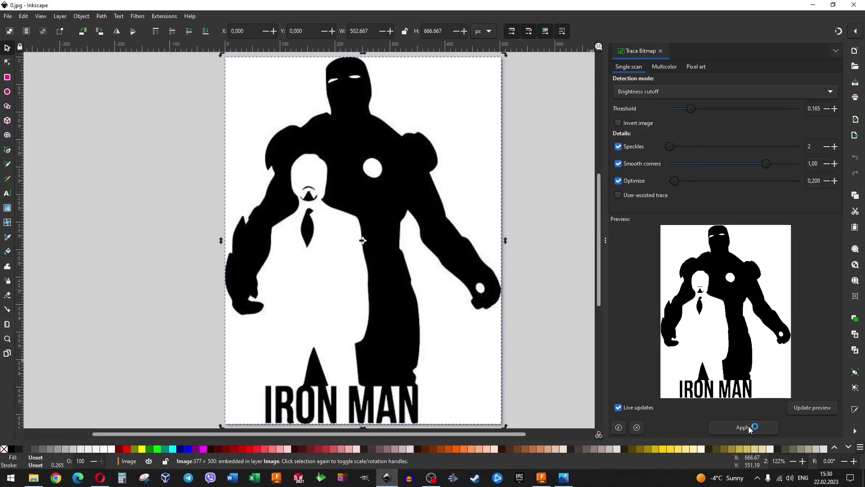
mouse_move(691, 109)
mouse_down()
mouse_move(719, 109)
mouse_move(702, 115)
mouse_up()
click(748, 428)
mouse_move(381, 207)
mouse_down()
mouse_move(429, 184)
mouse_move(347, 194)
mouse_up()
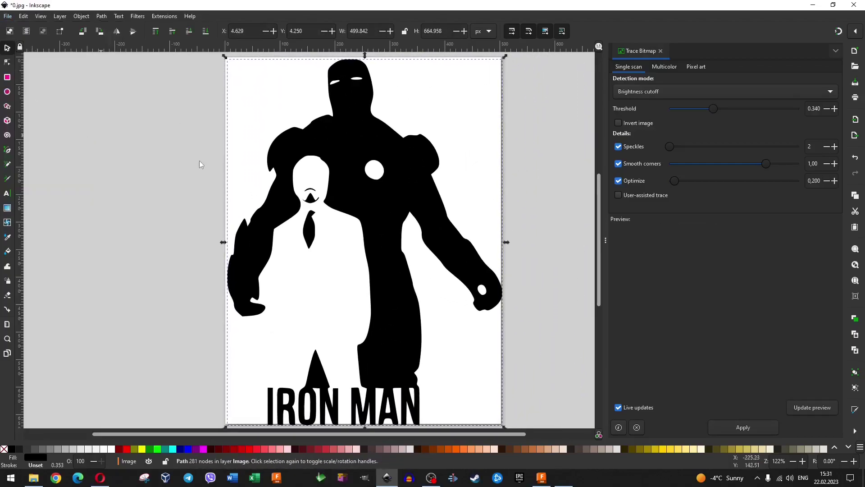
key(ctrl+s)
Save the drawing as 0.svg, then insert 0.svg from the Iron Man folder in Fusion 360.
click(312, 180)
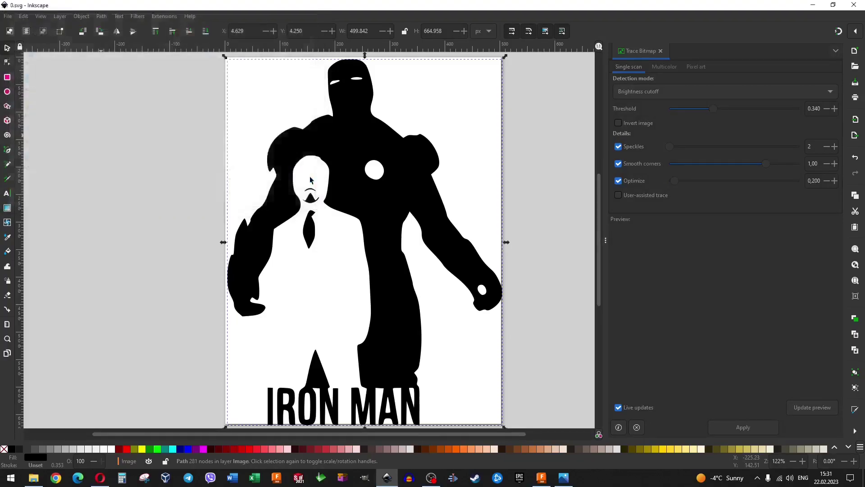
click(543, 480)
click(440, 57)
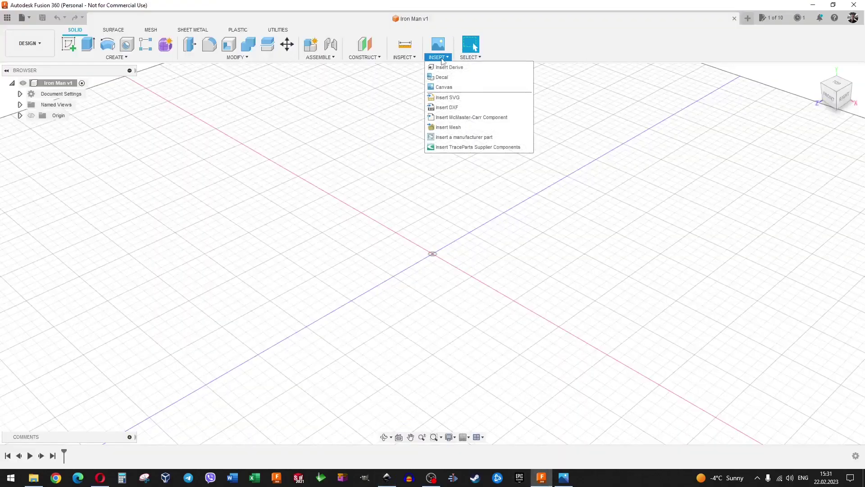
click(452, 99)
click(320, 328)
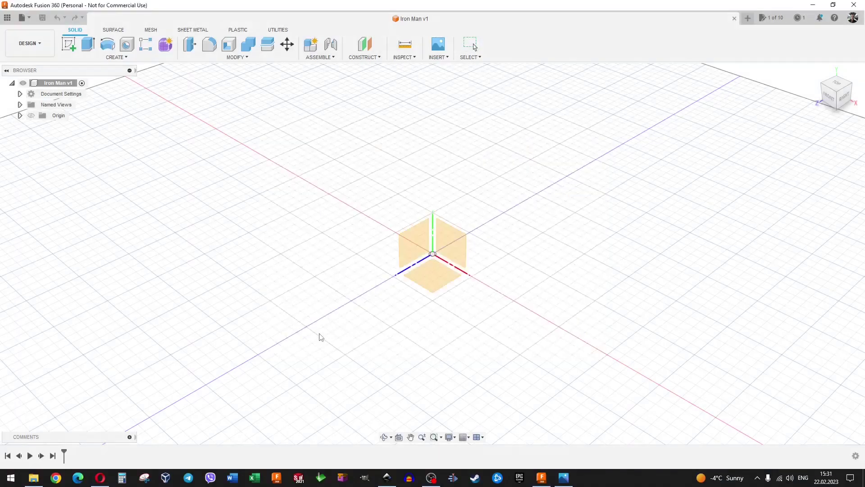
click(236, 33)
double_click(116, 95)
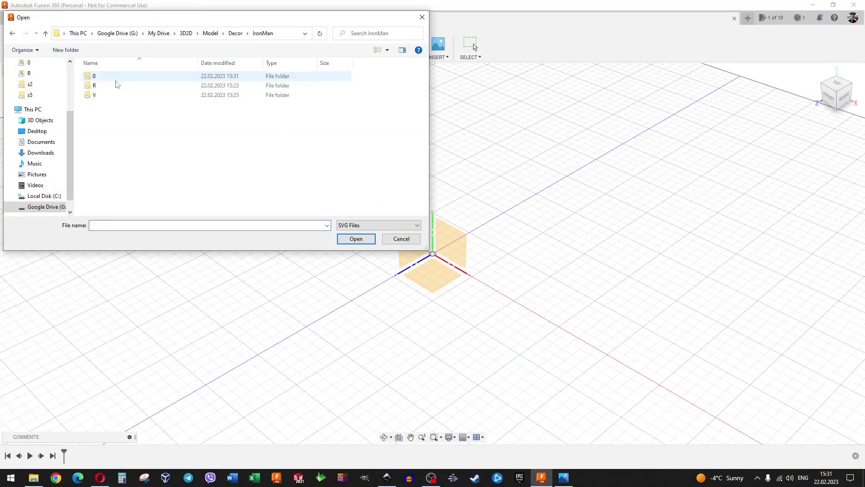
click(107, 86)
click(356, 239)
Place the SVG outline on the XY top plane, confirm it, and finish the sketch.
click(841, 86)
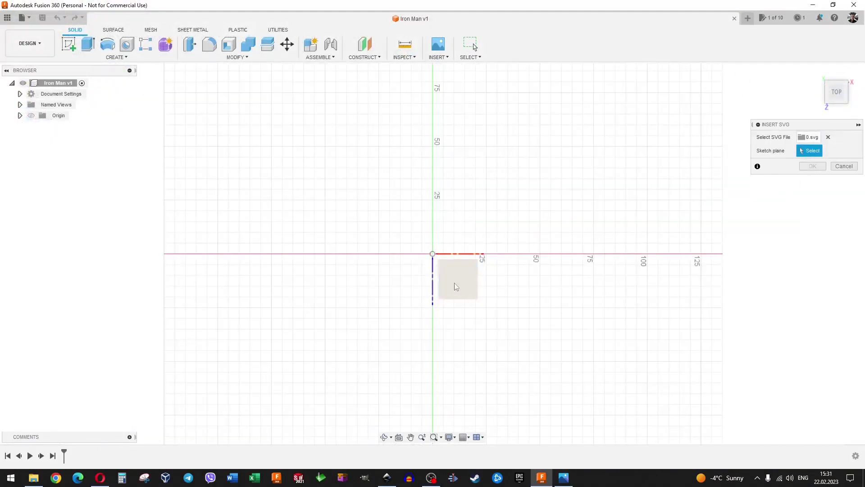
click(456, 284)
click(730, 305)
scroll(564, 315, down, 3)
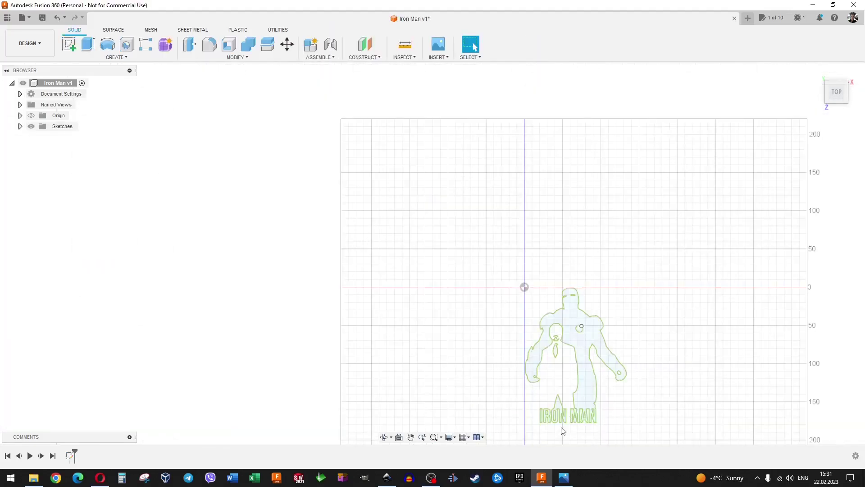
scroll(586, 351, up, 3)
scroll(612, 361, up, 2)
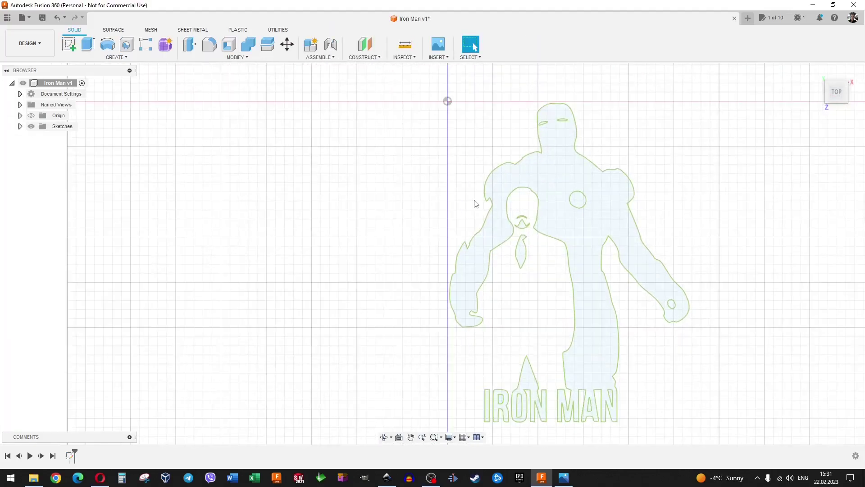
Edit the Iron Man sketch, measure its ~175.8 mm height, and compute 500/175 in Calculator.
right_click(69, 457)
click(85, 375)
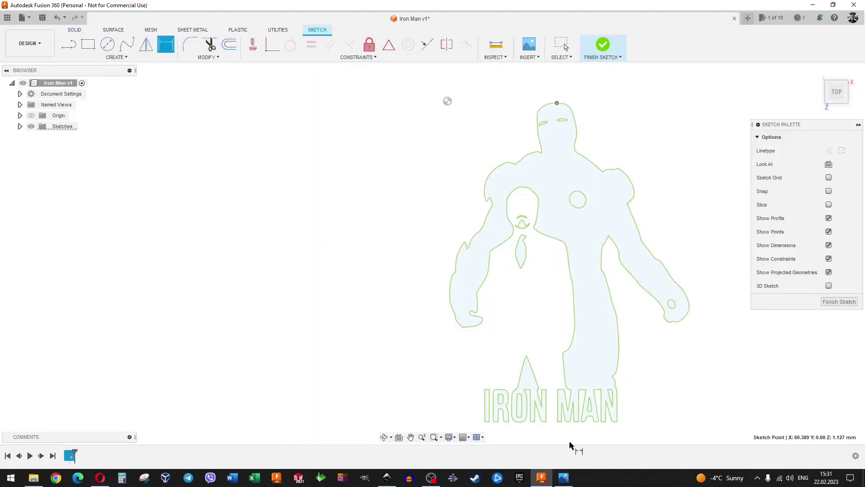
click(568, 421)
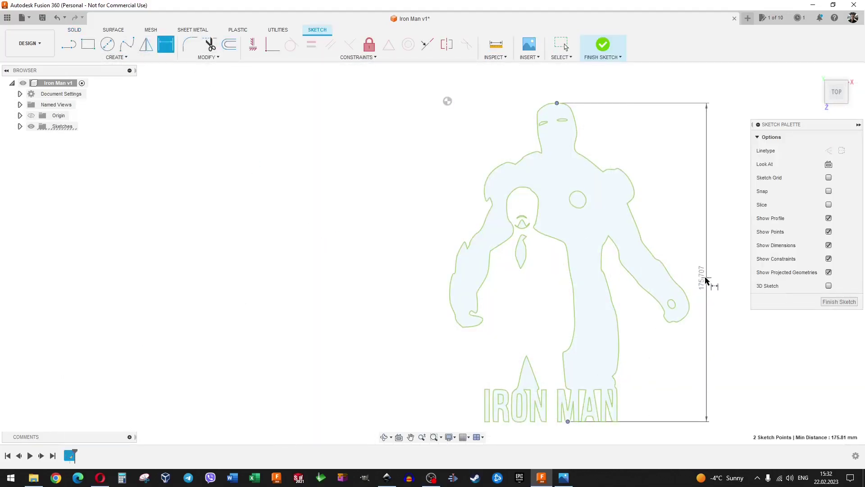
key(Escape)
click(122, 483)
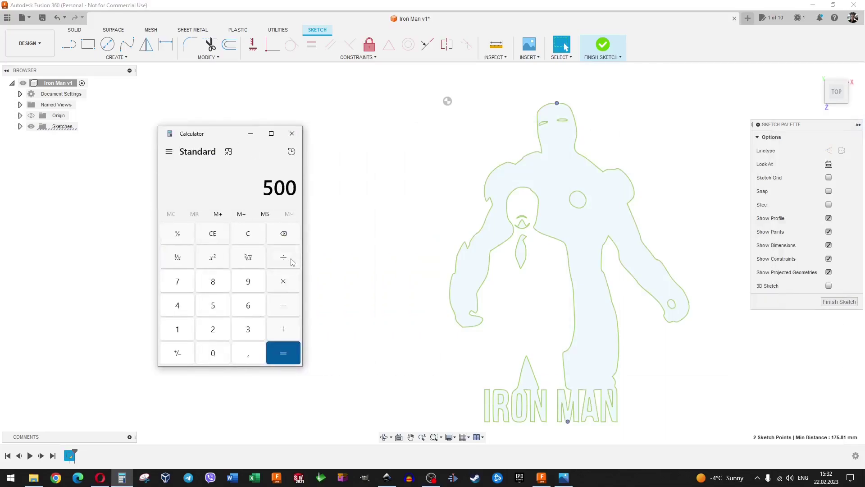
click(214, 314)
click(283, 352)
click(292, 133)
Select the whole sketch, try Sketch Scale with a base point, then cancel it.
scroll(388, 189, down, 3)
drag(588, 270, 324, 133)
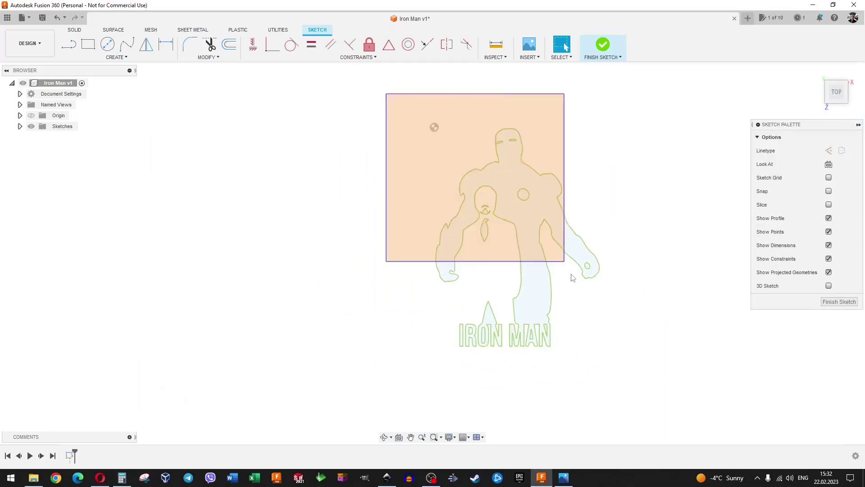
click(209, 57)
click(208, 121)
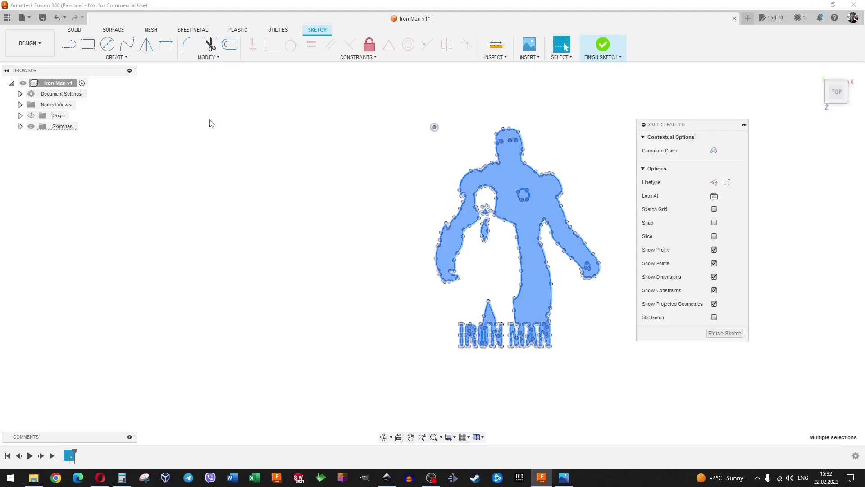
click(563, 250)
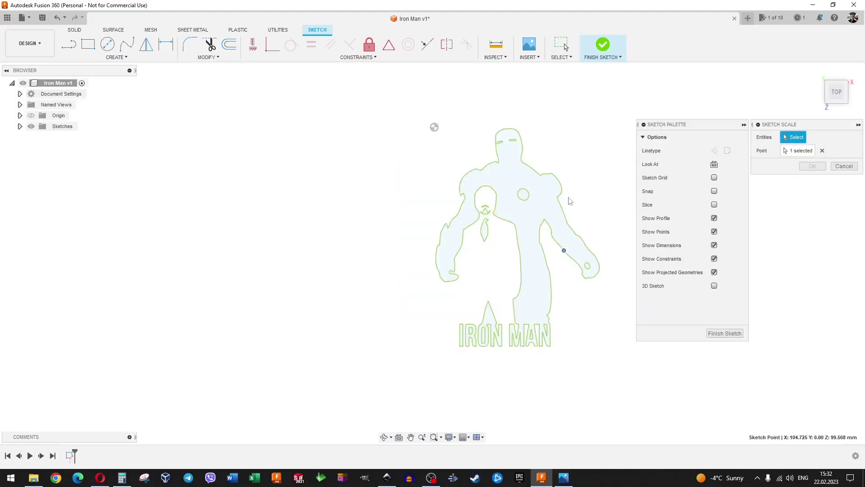
click(564, 250)
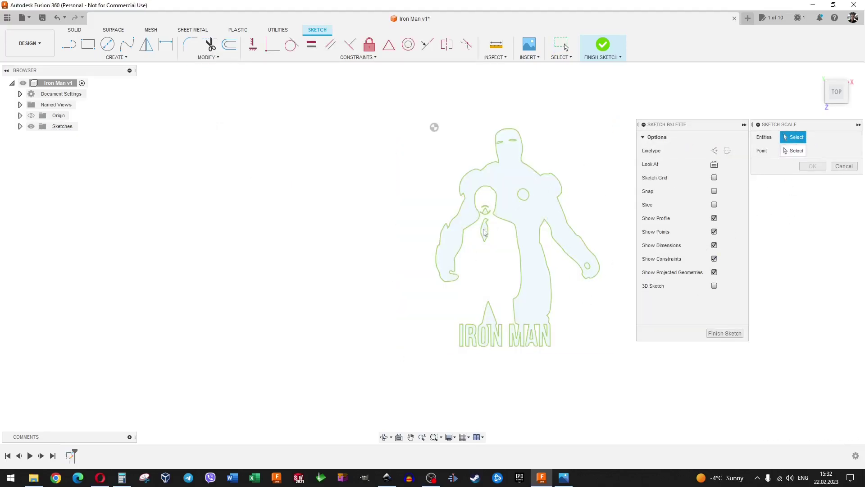
key(Escape)
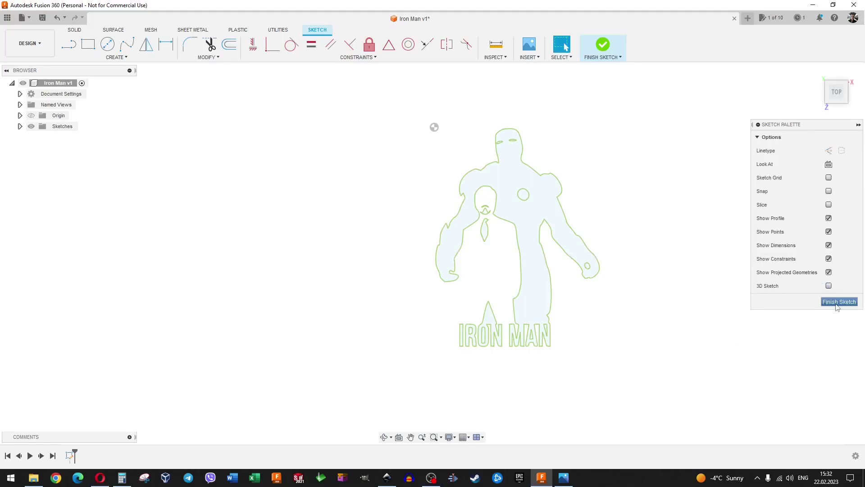
Draw a new sketch with a rectangle enclosing the Iron Man image.
click(838, 302)
click(67, 48)
click(469, 183)
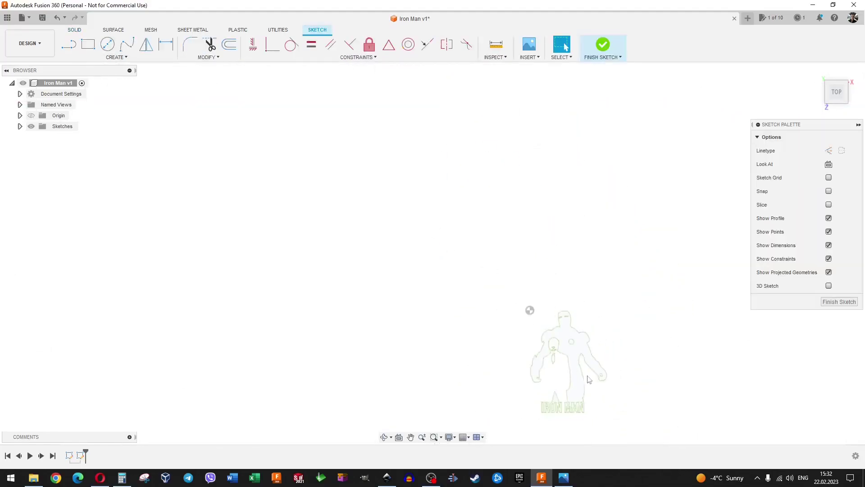
key(r)
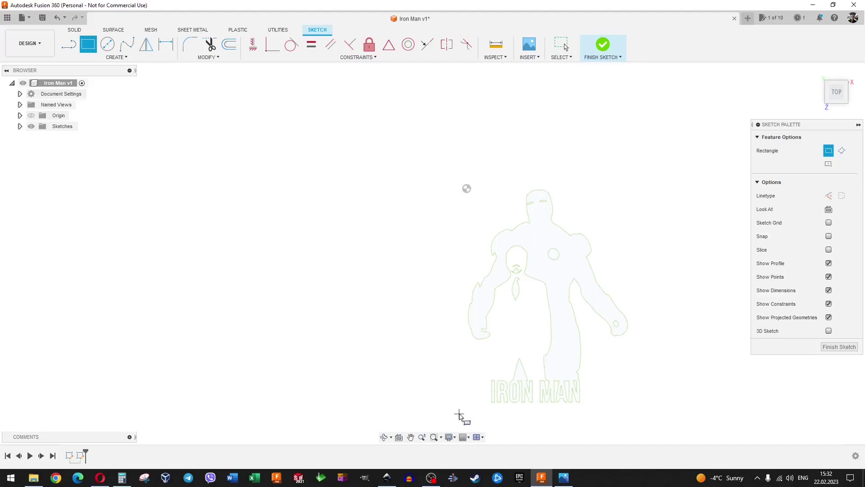
click(458, 413)
click(634, 182)
click(838, 347)
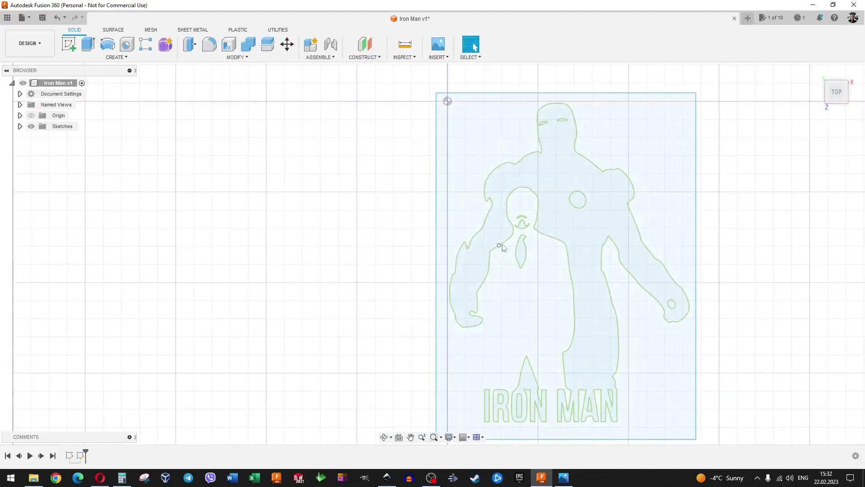
Test-select the outer rectangle and ON lettering profiles, then clear the selections.
scroll(536, 249, down, 2)
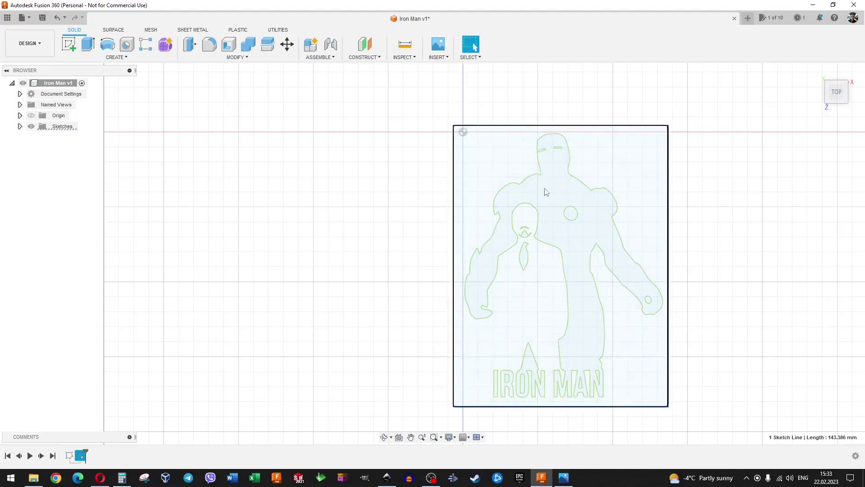
click(622, 345)
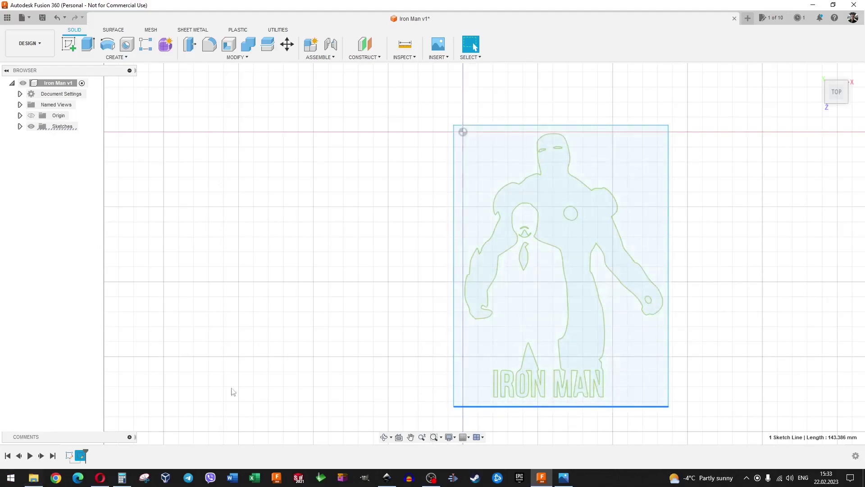
click(436, 252)
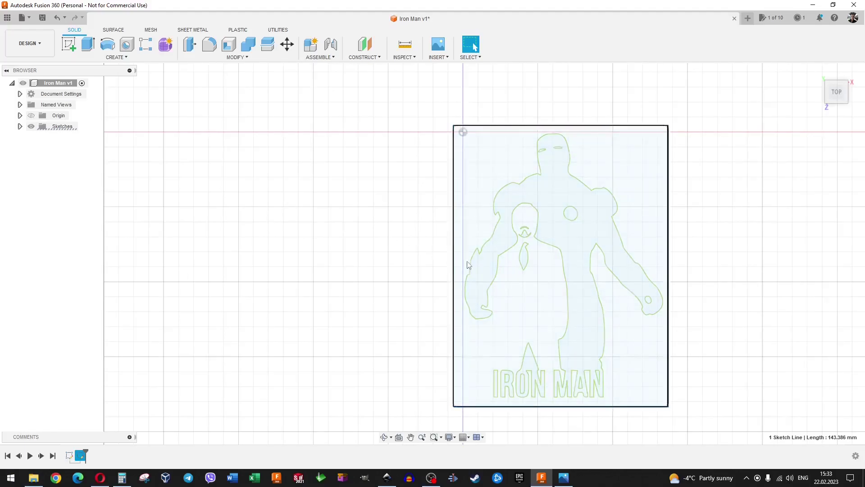
click(524, 356)
scroll(513, 405, up, 2)
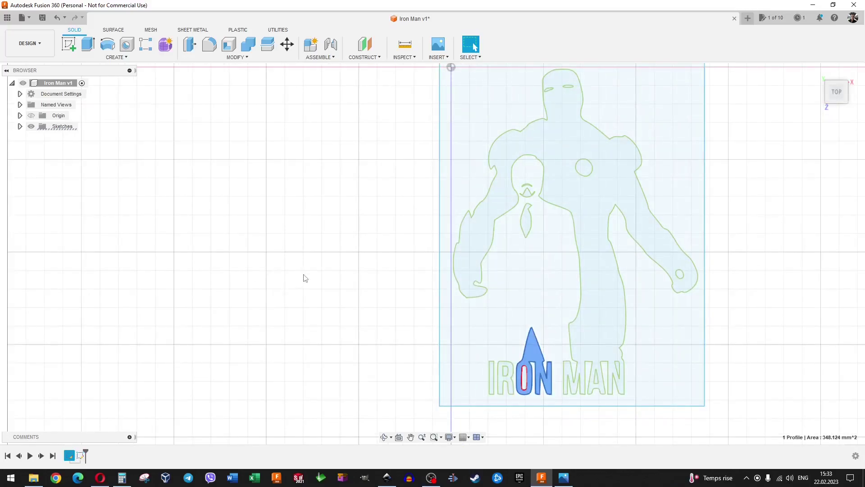
click(341, 294)
scroll(419, 284, down, 1)
Delete the rectangle's border lines from the sketch.
click(657, 203)
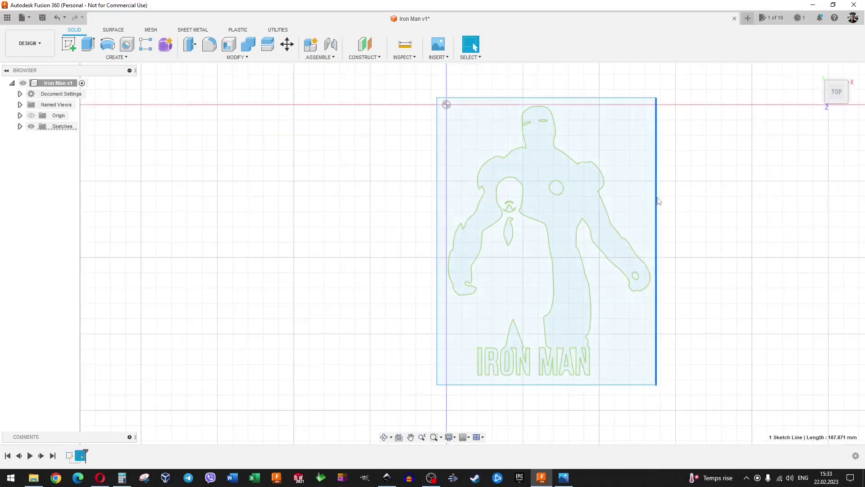
key(Delete)
click(578, 98)
key(Delete)
click(437, 244)
key(Delete)
scroll(568, 188, up, 2)
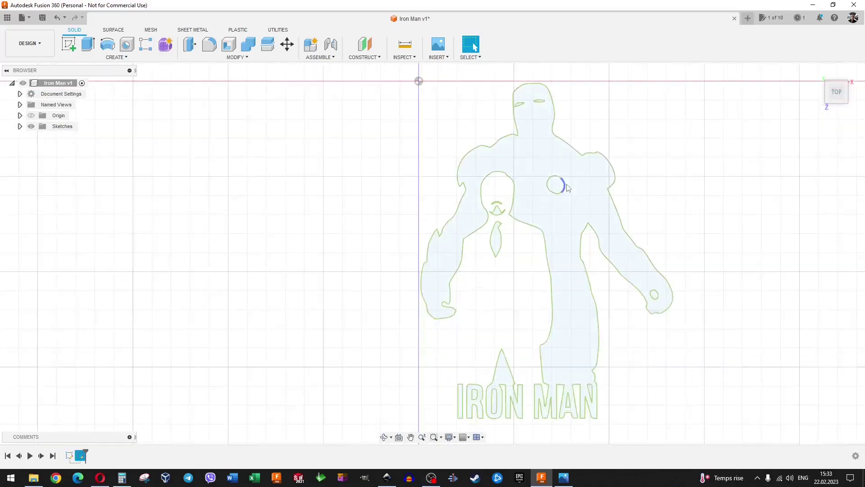
Extrude the torso, neck, chin, tie, IRON letters and spike profiles 1 mm.
key(e)
click(566, 191)
scroll(501, 212, up, 2)
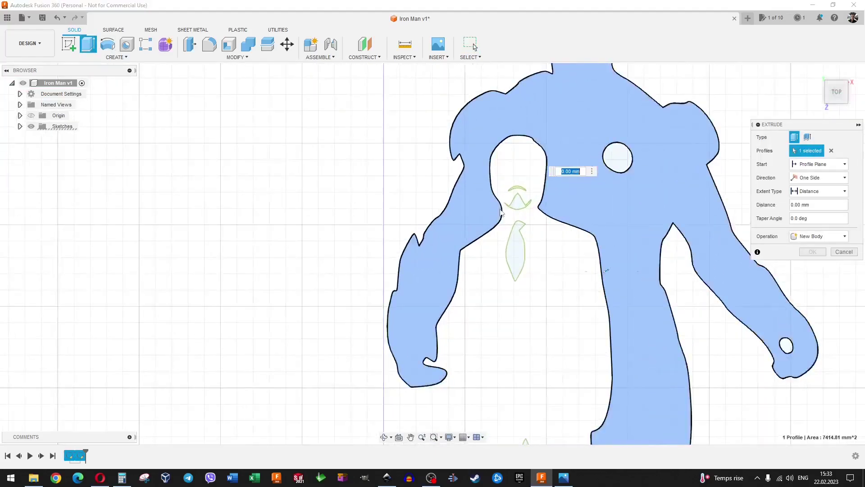
scroll(501, 211, up, 3)
click(517, 152)
click(518, 189)
click(520, 343)
scroll(496, 293, down, 3)
scroll(495, 294, down, 2)
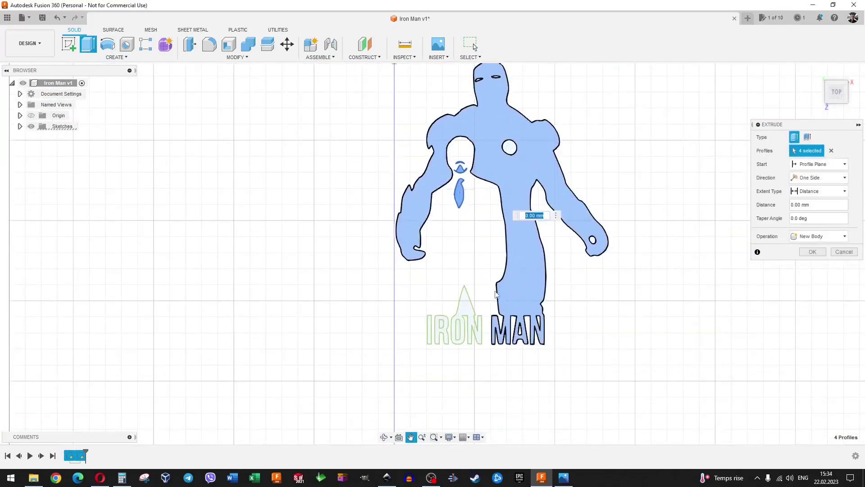
scroll(496, 294, up, 2)
click(455, 315)
click(410, 347)
text(1)
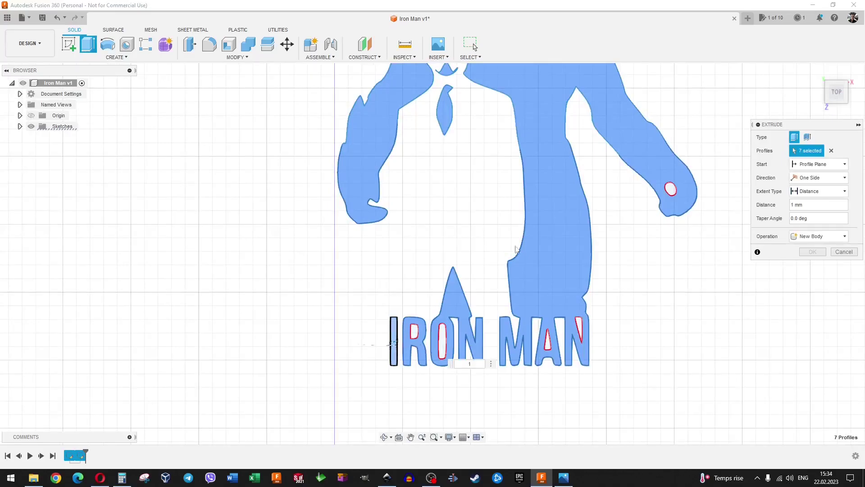
key(Return)
Select Body1 through Body7 in the browser and bring up their options.
scroll(516, 249, down, 3)
scroll(435, 219, up, 4)
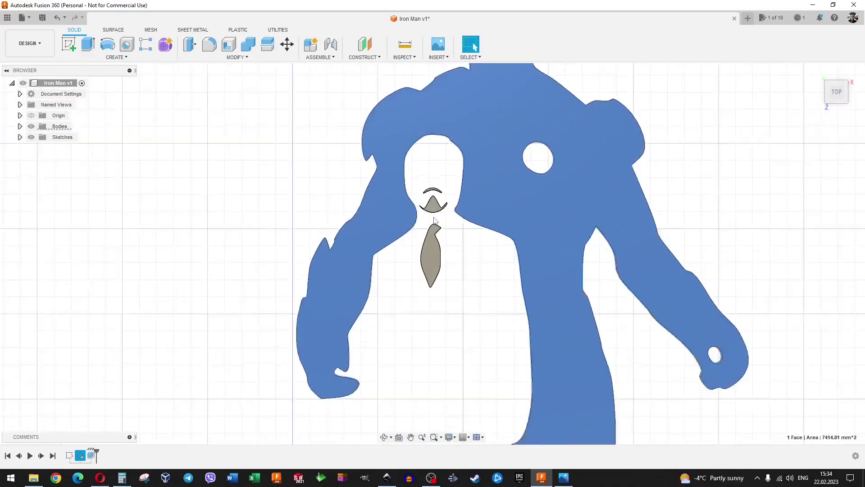
scroll(435, 220, up, 3)
click(435, 220)
click(20, 126)
click(68, 137)
shift+click(68, 202)
scroll(525, 235, down, 2)
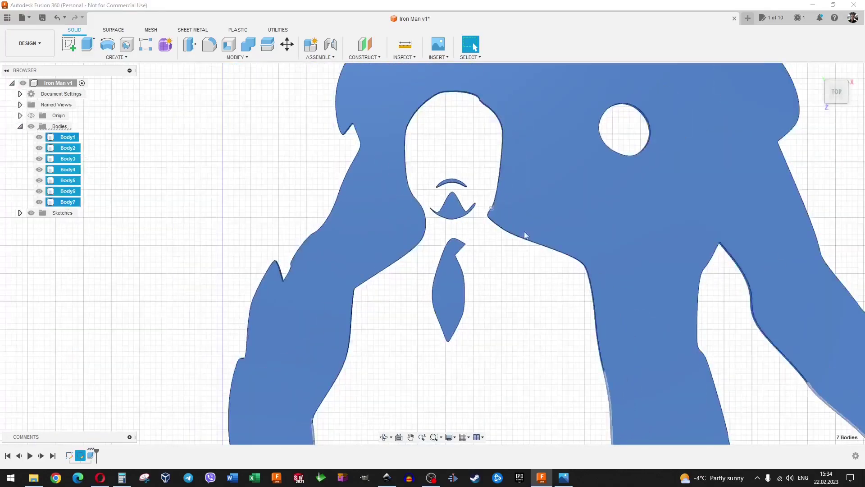
scroll(525, 235, down, 5)
right_click(68, 169)
Set the design's appearance colour to black for all seven bodies.
key(Escape)
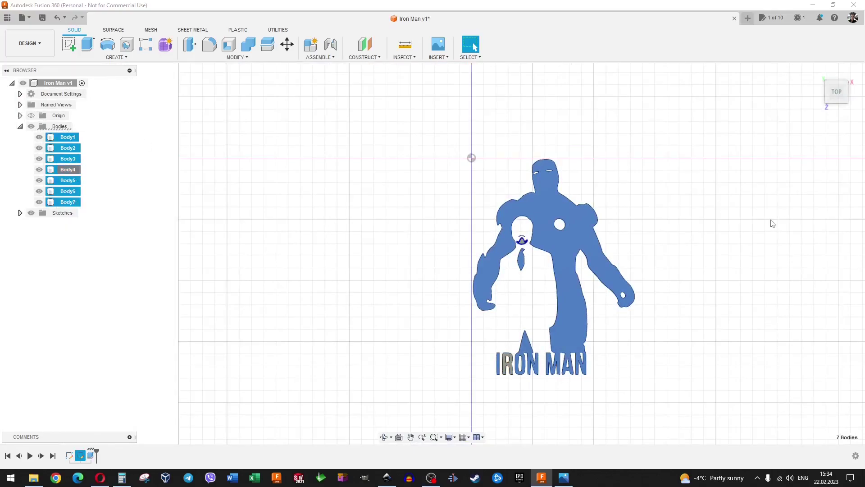
key(a)
double_click(691, 202)
click(599, 217)
click(652, 282)
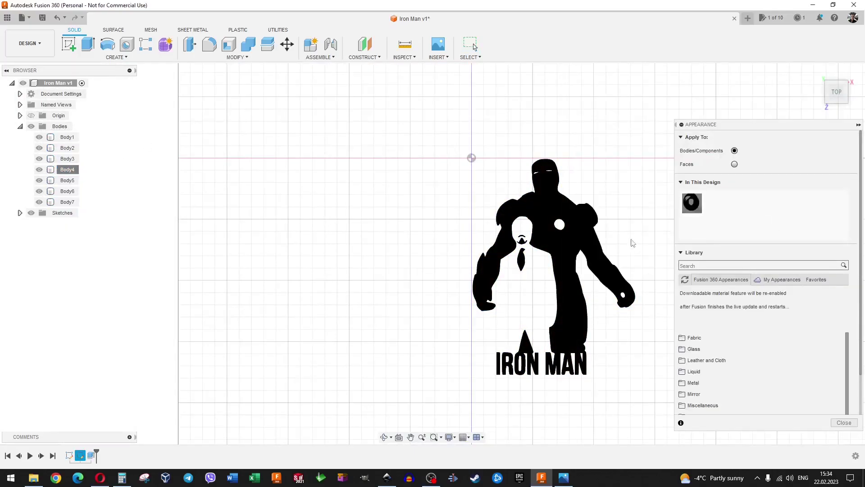
click(844, 422)
Select all seven bodies and start Modify > Scale, then cancel it.
drag(336, 71, 691, 441)
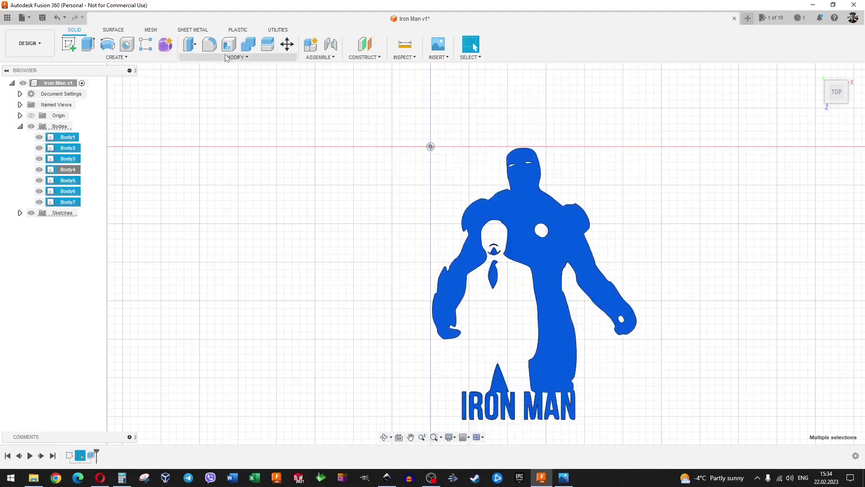
click(227, 58)
click(216, 126)
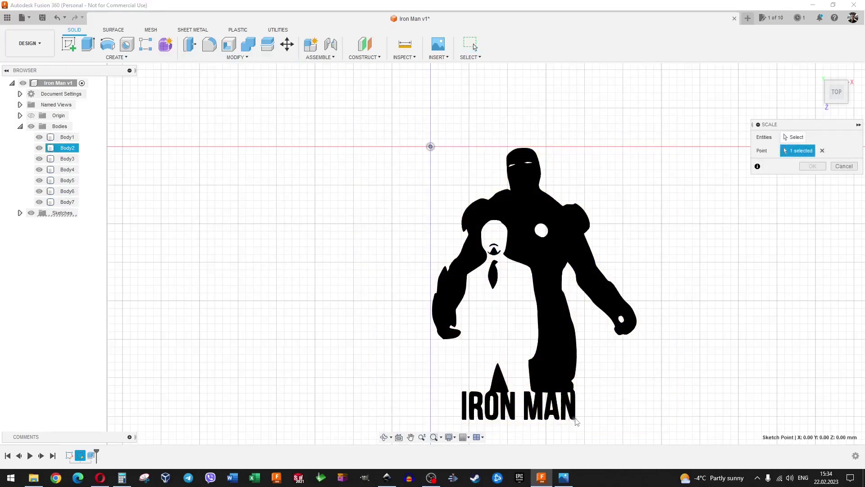
key(Escape)
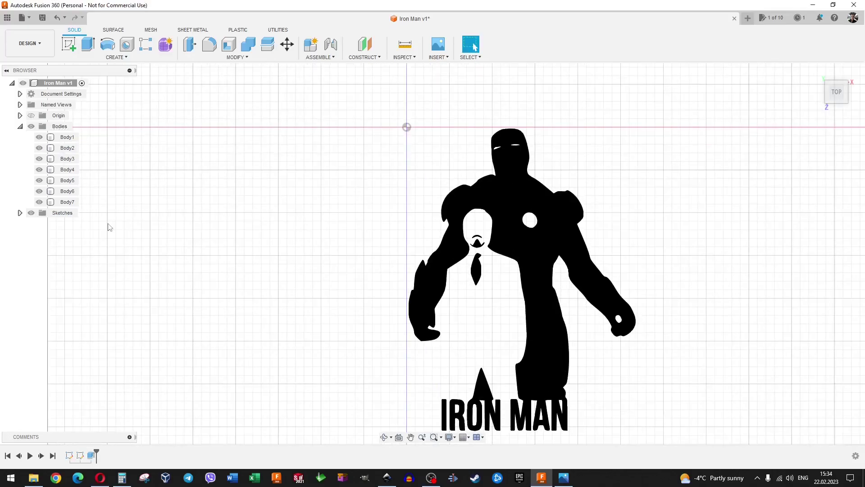
Export Sketch1 as the DXF file IronMan into the IronMan folder.
click(20, 126)
right_click(68, 148)
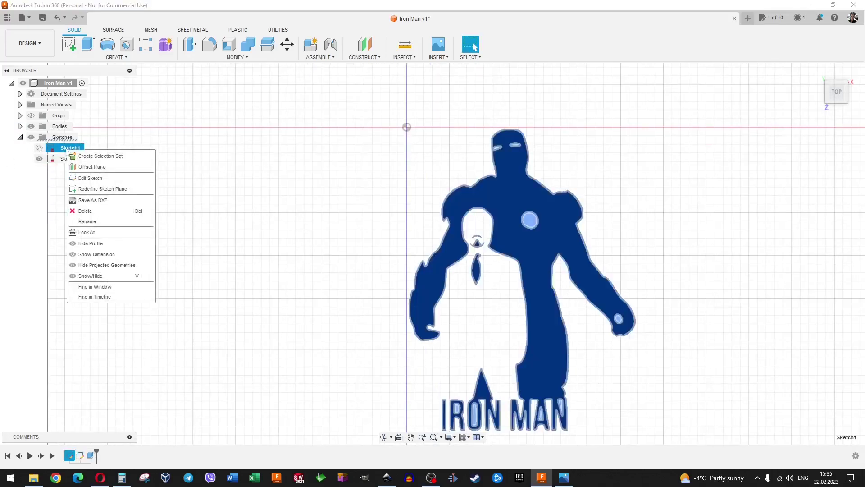
click(92, 200)
text(IronMan)
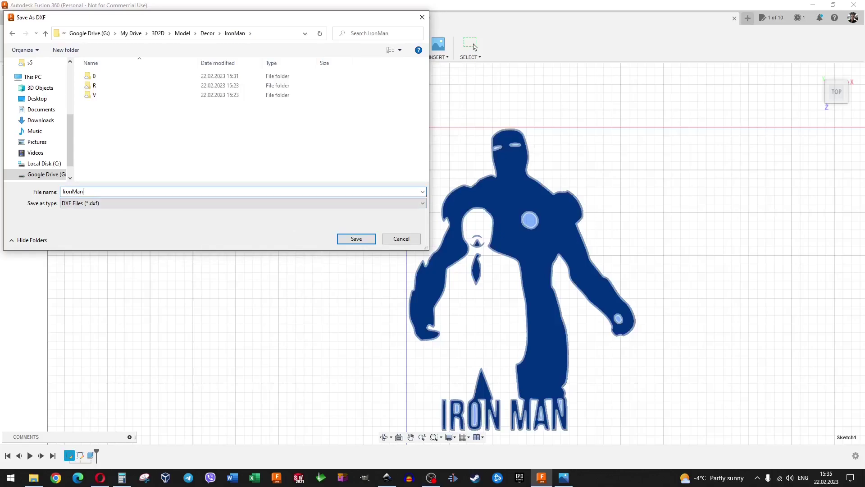
key(Return)
click(557, 158)
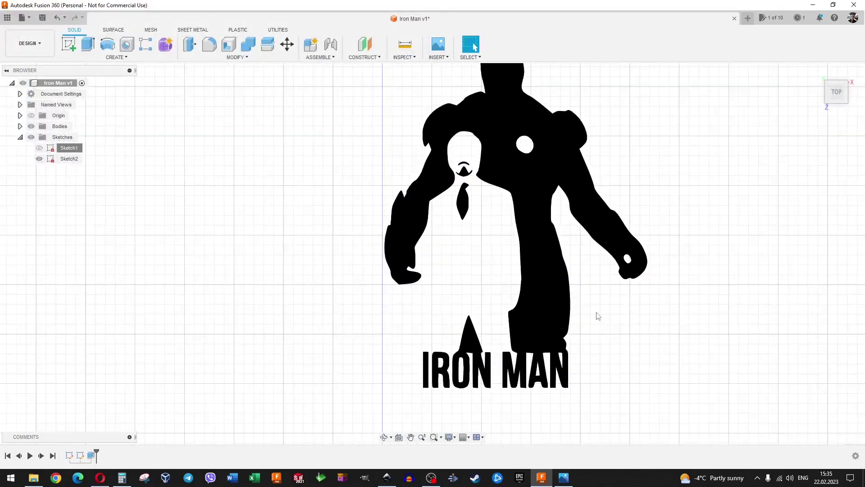
scroll(588, 161, up, 1)
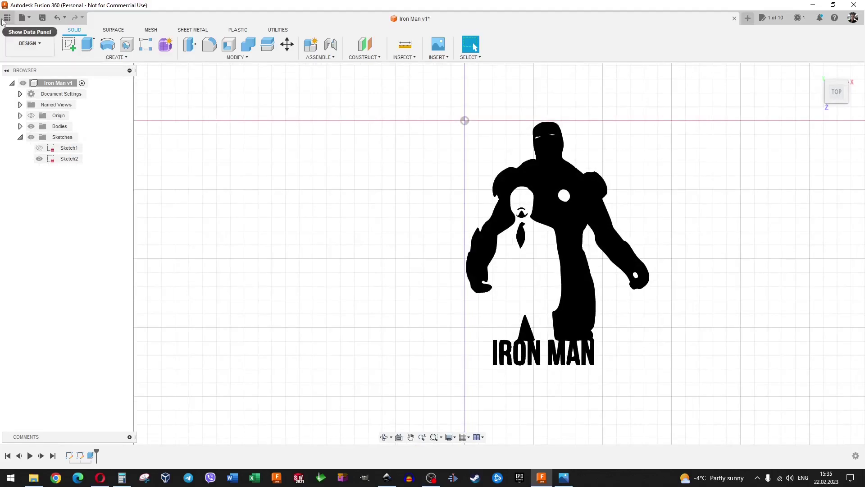
Begin saving under a new name, then reopen Sketch1 with the rectangle tool.
click(22, 18)
click(40, 111)
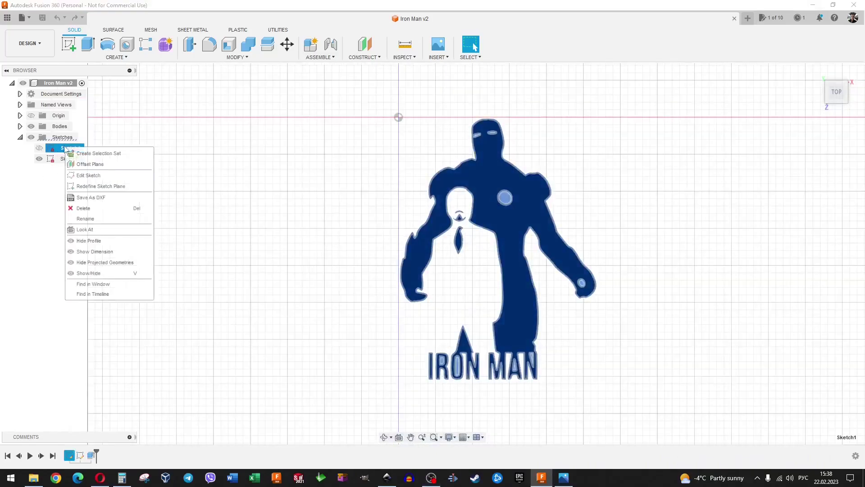
click(86, 171)
key(r)
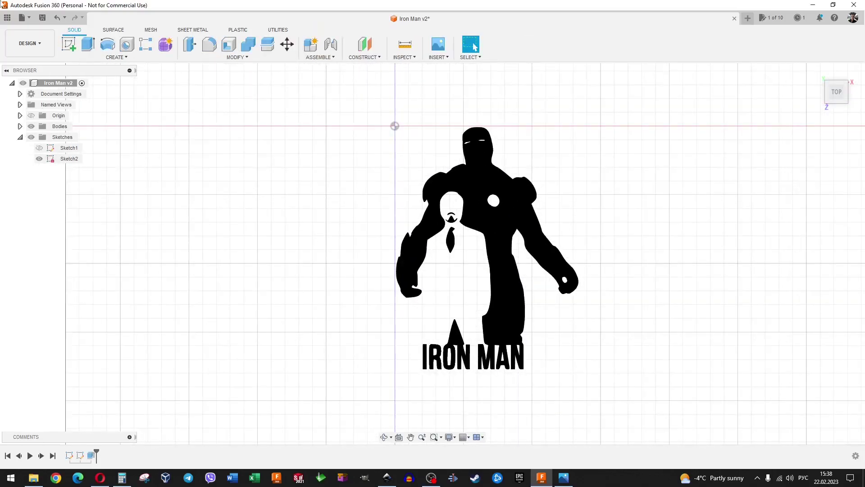
Save a copy of the design as Iron Man 2 in the 3D2D project folder.
click(22, 17)
click(45, 122)
text(Iron Man 2)
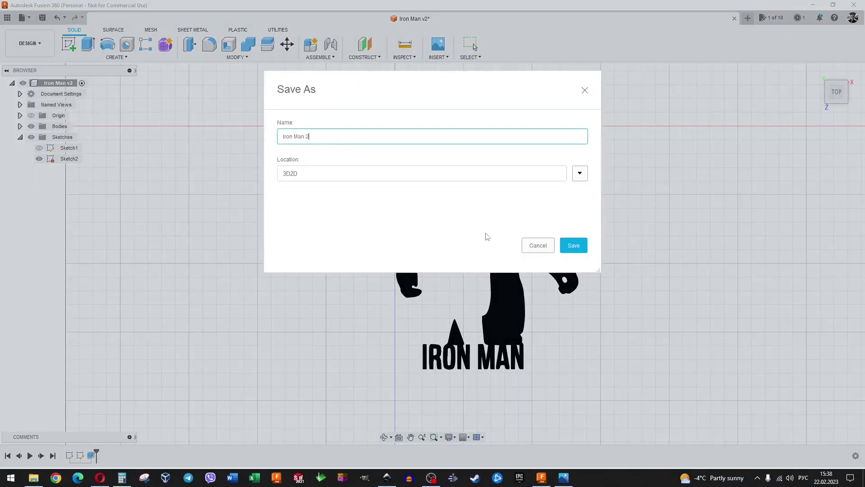
click(580, 173)
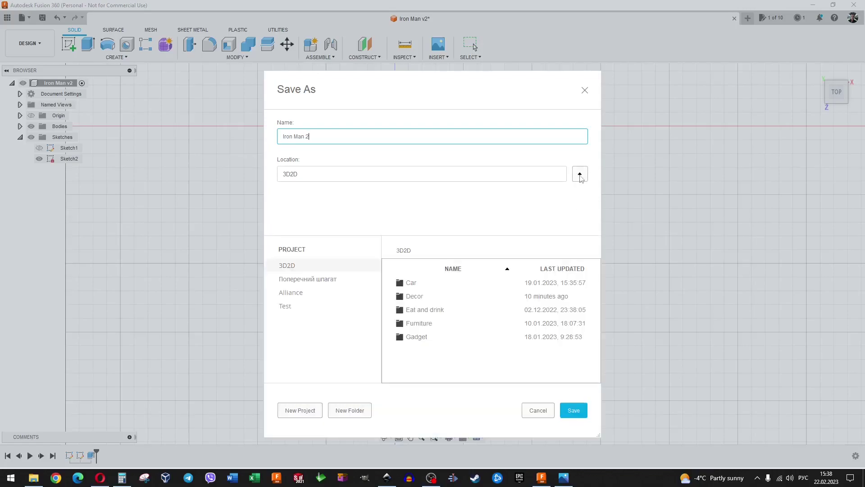
double_click(432, 296)
click(574, 245)
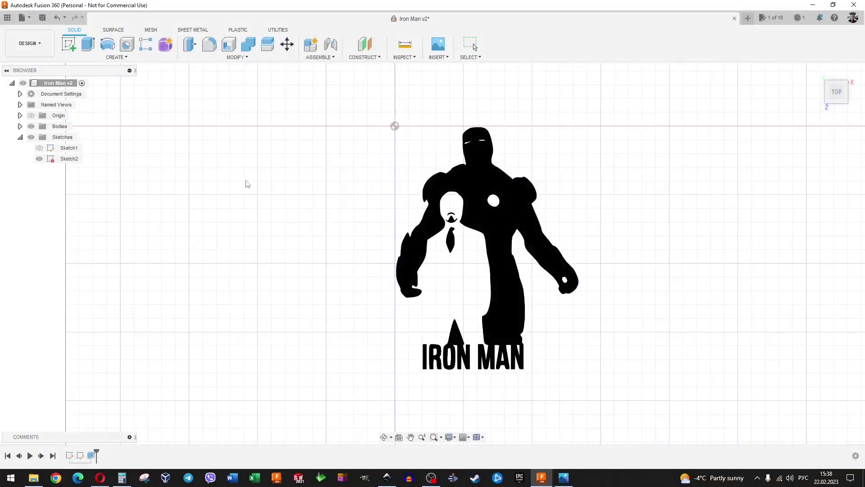
Delete the old extrusion and Sketch2 from the timeline, then edit Sketch1.
right_click(91, 455)
click(108, 390)
right_click(80, 455)
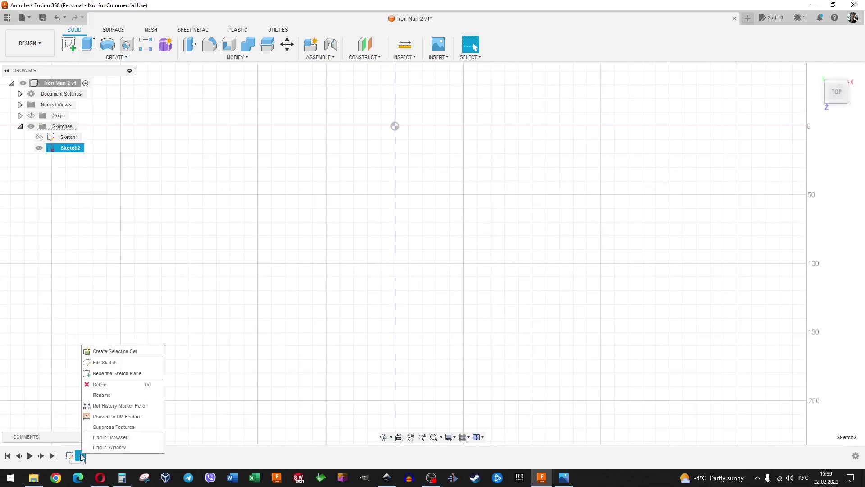
click(97, 385)
right_click(70, 455)
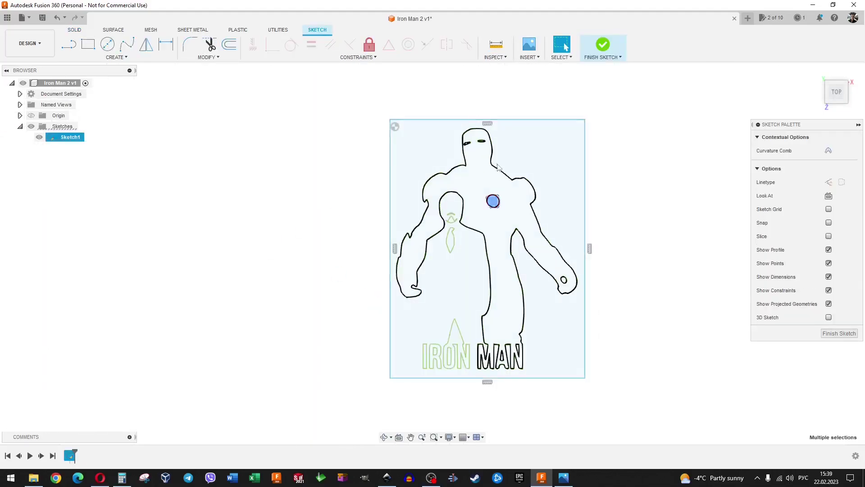
Select the background profiles around the silhouette and finish the sketch.
scroll(464, 148, up, 4)
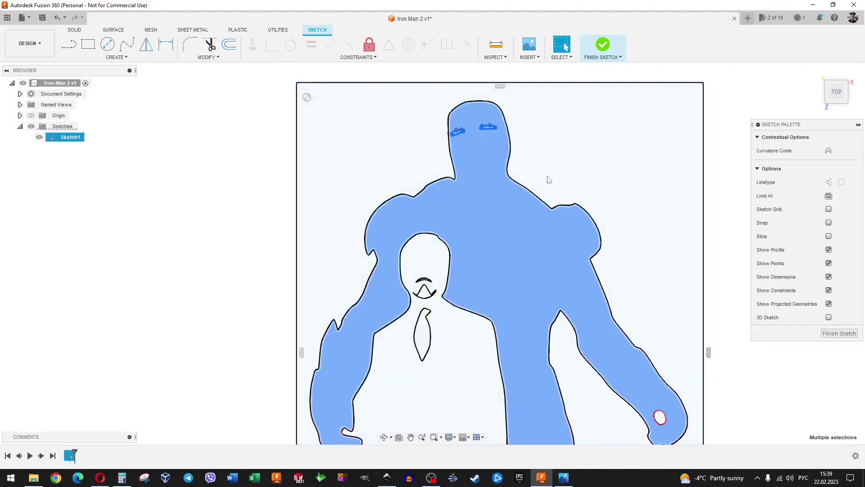
scroll(541, 227, down, 1)
scroll(540, 226, down, 2)
scroll(523, 405, up, 1)
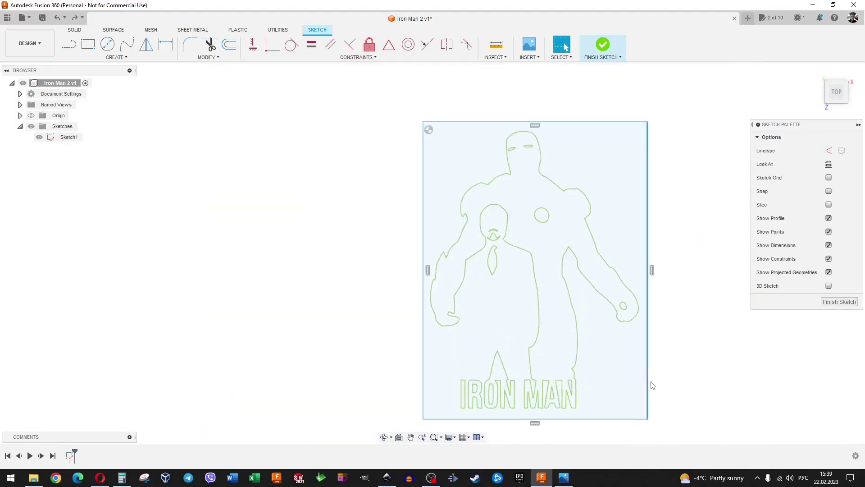
click(610, 357)
scroll(504, 387, up, 4)
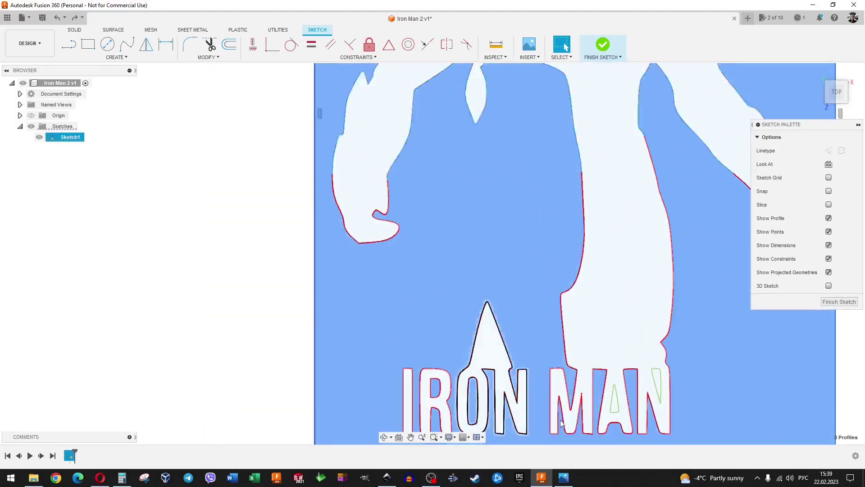
scroll(661, 381, down, 1)
scroll(589, 270, down, 1)
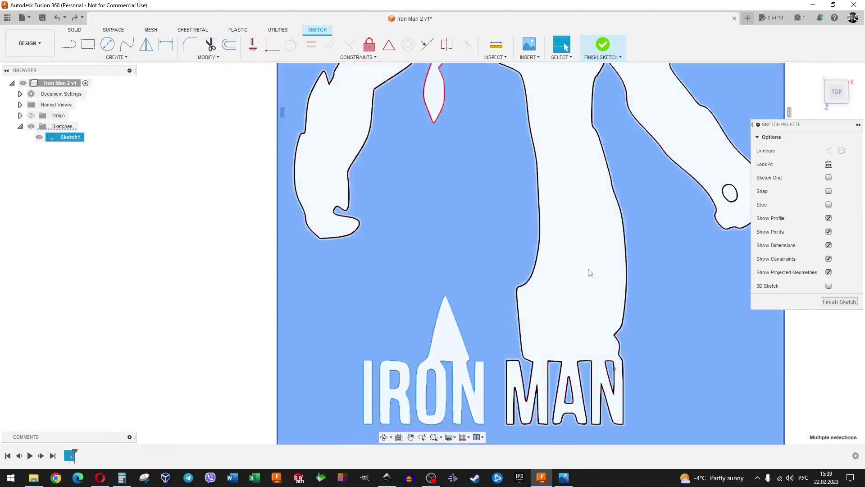
scroll(523, 156, up, 1)
scroll(523, 155, up, 1)
scroll(521, 157, down, 1)
scroll(493, 112, up, 1)
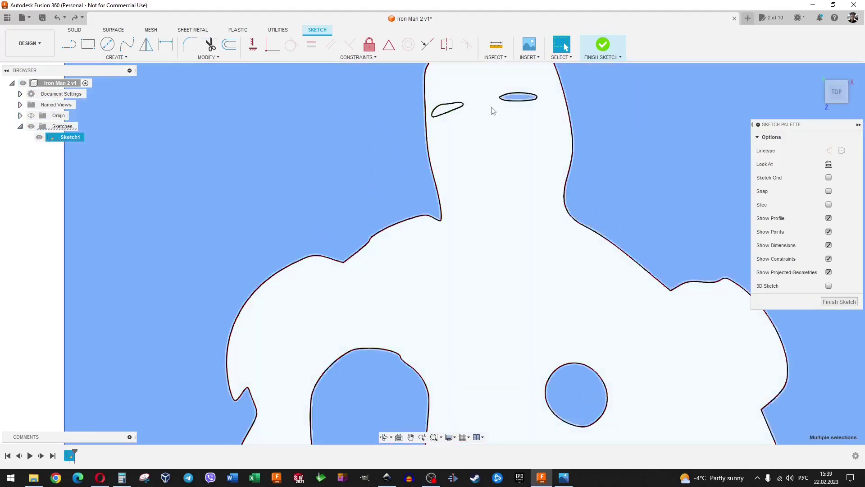
scroll(479, 277, down, 1)
scroll(604, 389, down, 2)
click(603, 45)
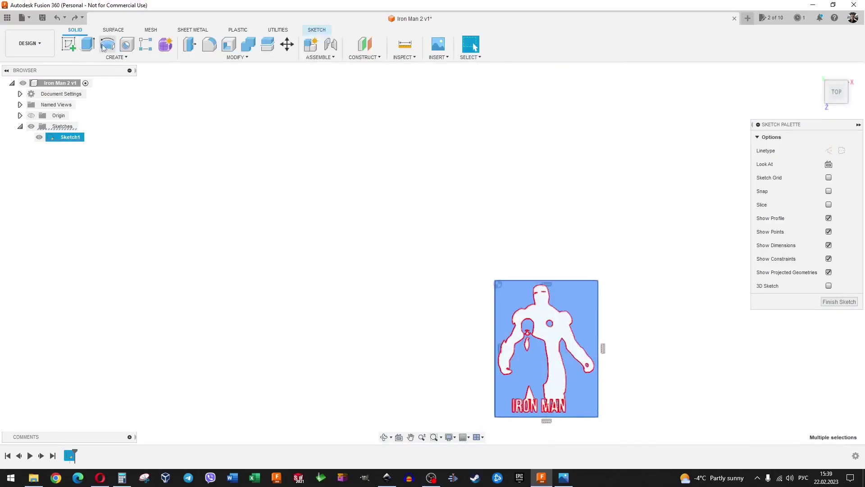
Extrude the background 1 mm and select the new bodies Body8 through Body16.
key(e)
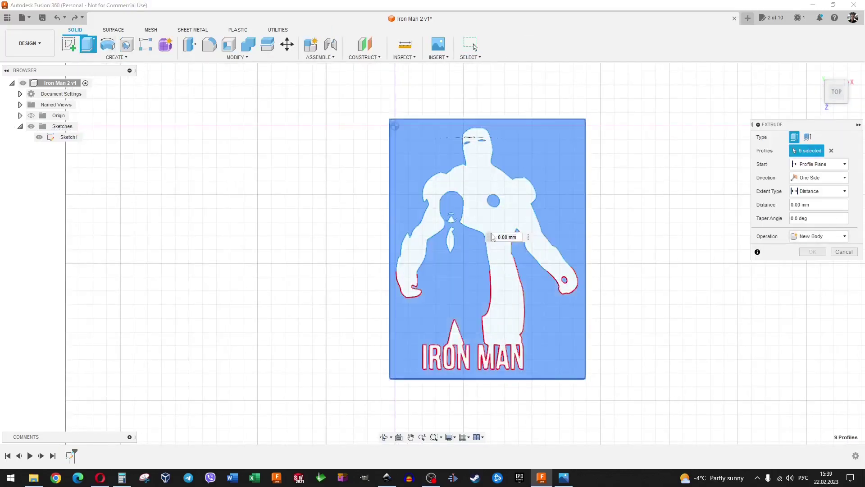
text(1)
key(Return)
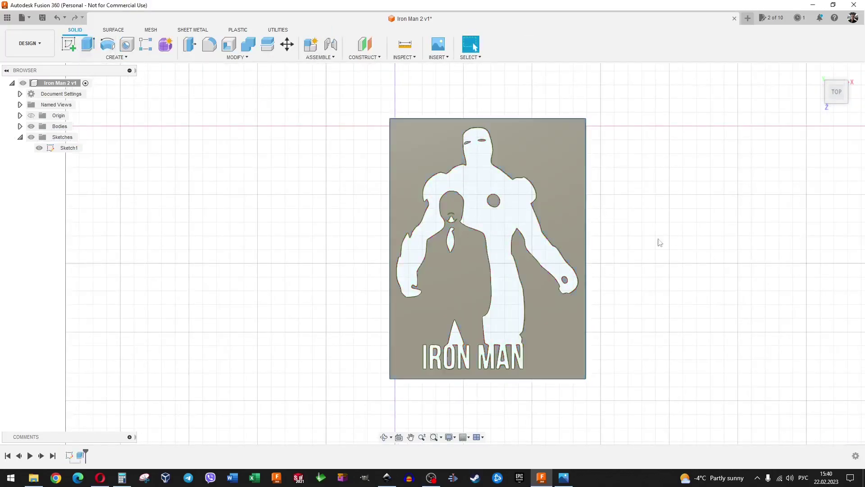
click(20, 126)
click(67, 137)
shift+click(65, 223)
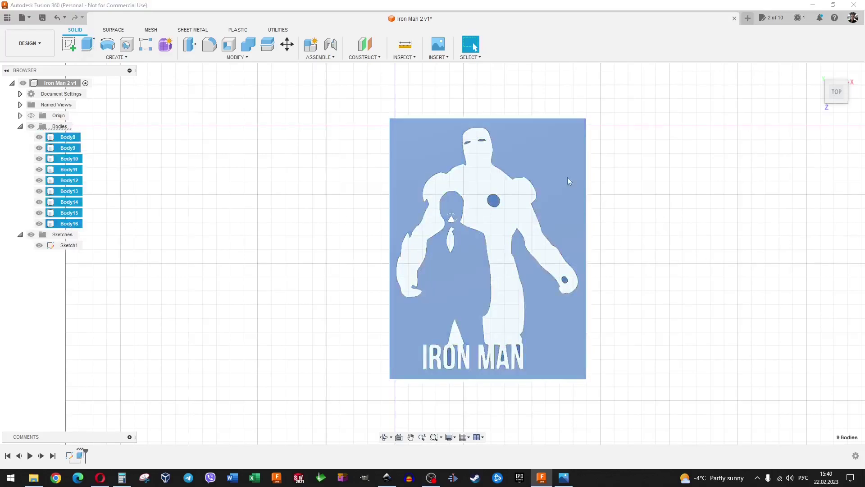
right_click(71, 160)
Set the Steel - Satin appearance to black (RGB 0,0,0) and apply it to the background bodies.
click(96, 221)
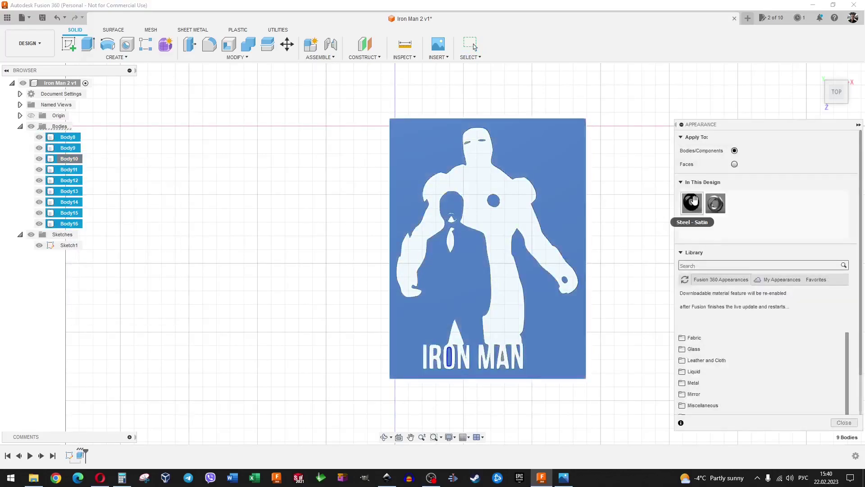
double_click(692, 202)
click(686, 237)
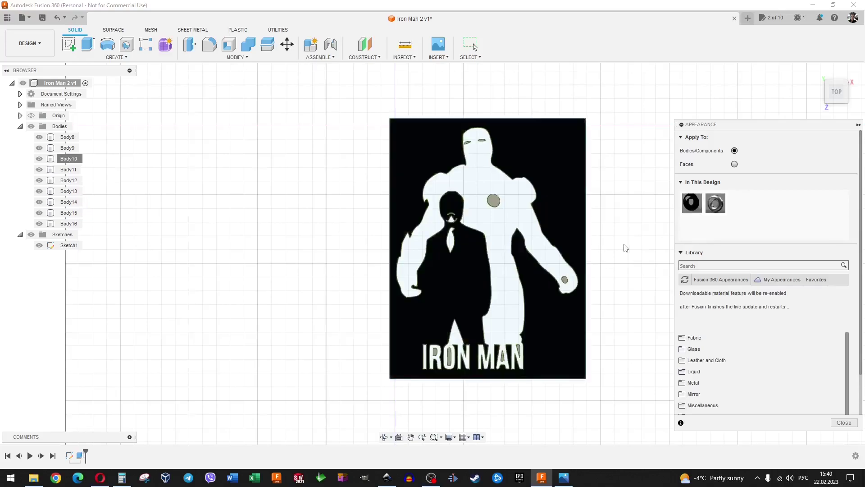
drag(689, 203, 417, 207)
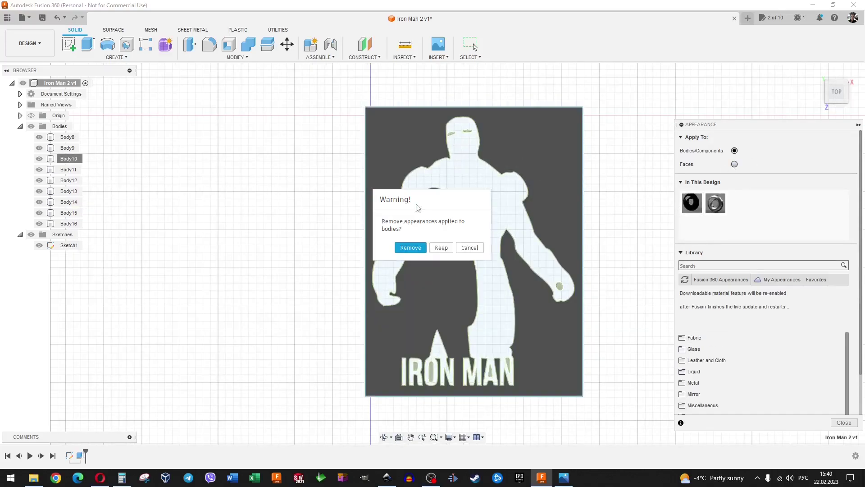
click(467, 248)
Close the colour editor, dismiss the appearance warning and return to the top-down view.
double_click(691, 203)
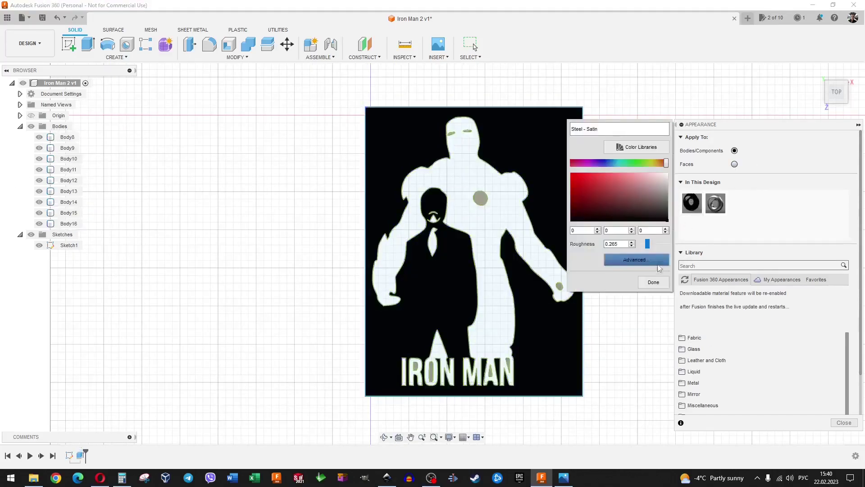
click(653, 282)
scroll(446, 135, up, 5)
scroll(496, 174, up, 5)
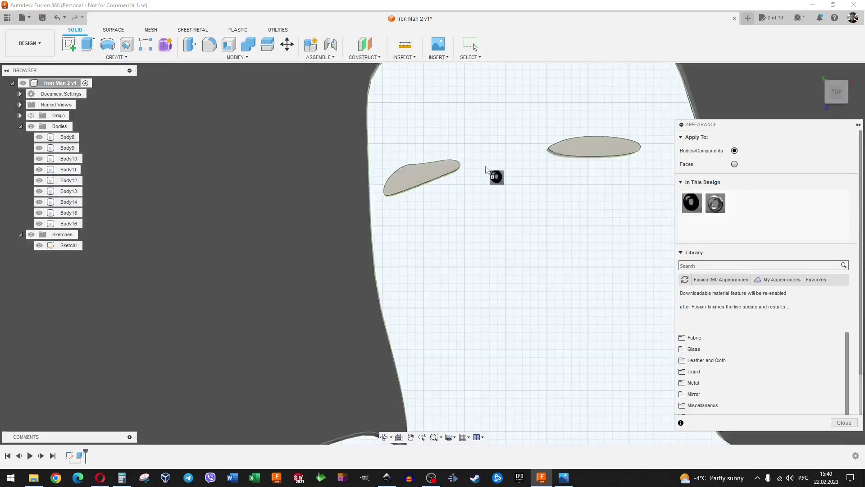
scroll(518, 181, down, 1)
scroll(450, 151, down, 5)
scroll(468, 226, up, 5)
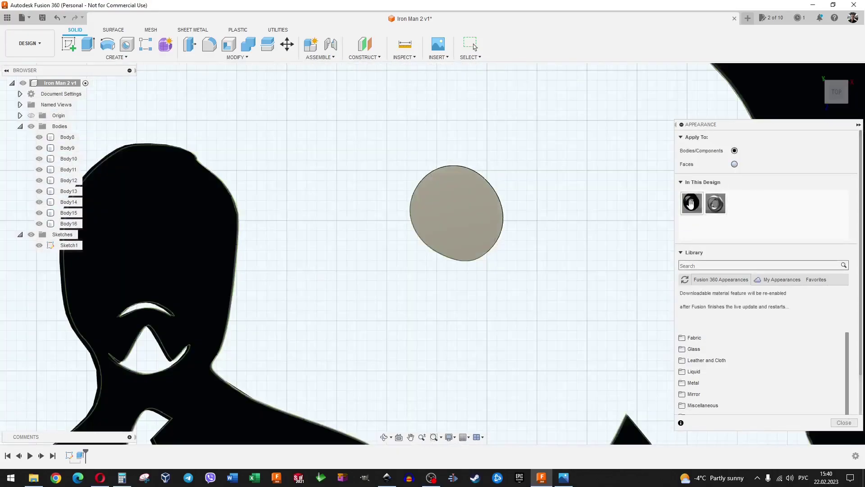
scroll(477, 256, up, 3)
scroll(477, 256, down, 5)
scroll(498, 144, up, 5)
scroll(508, 151, up, 3)
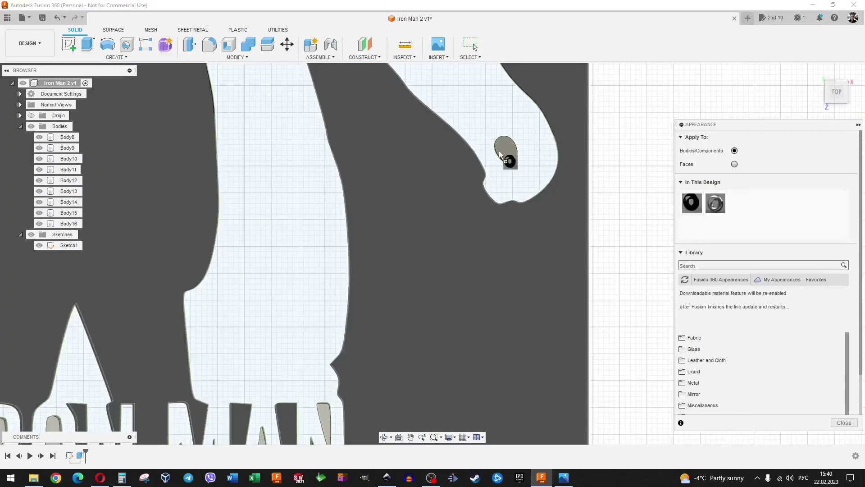
click(416, 251)
scroll(338, 303, down, 5)
scroll(608, 159, down, 3)
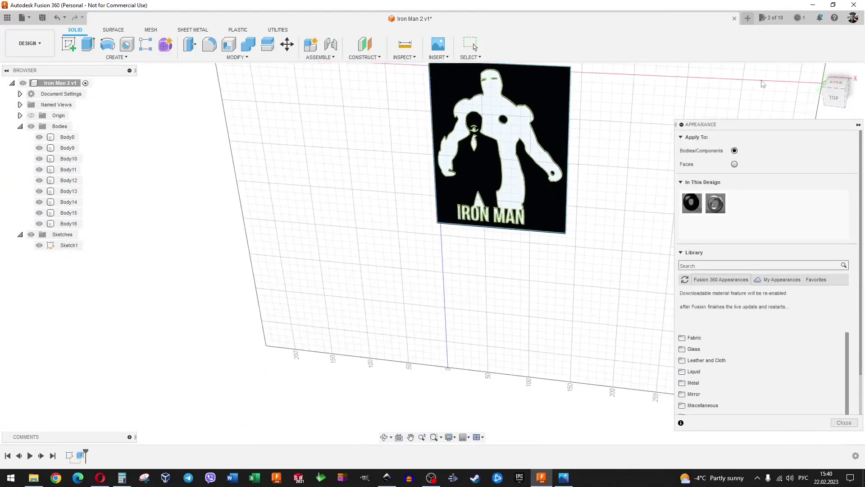
click(836, 91)
Close the Appearance panel and save the design as a new version.
click(844, 422)
scroll(505, 165, up, 2)
scroll(521, 109, up, 2)
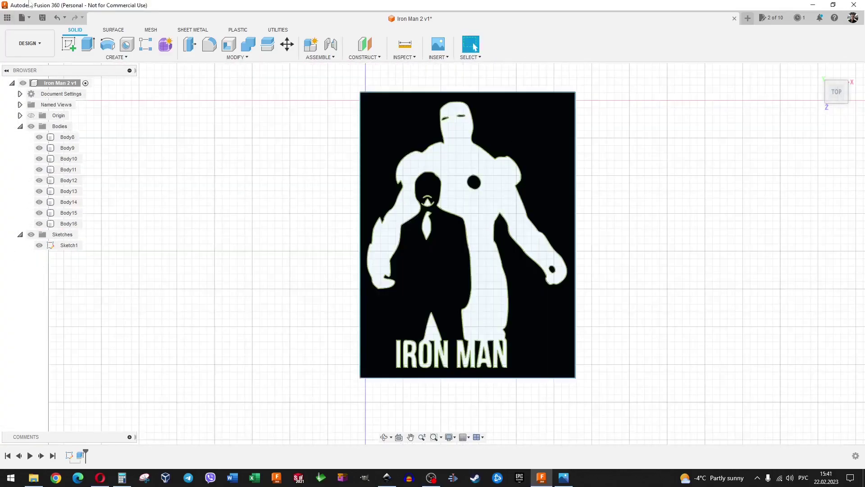
key(ctrl+s)
key(Return)
Save Sketch1 as a DXF named IronMan in the IronMan folder.
click(68, 245)
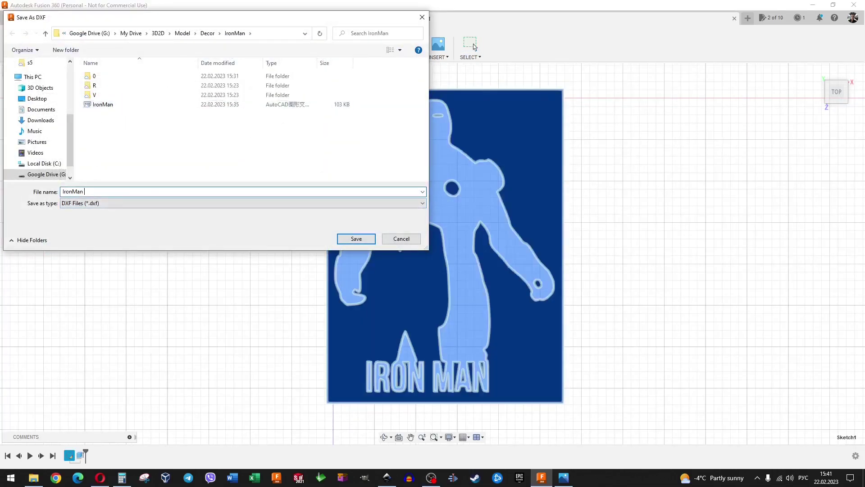
click(362, 241)
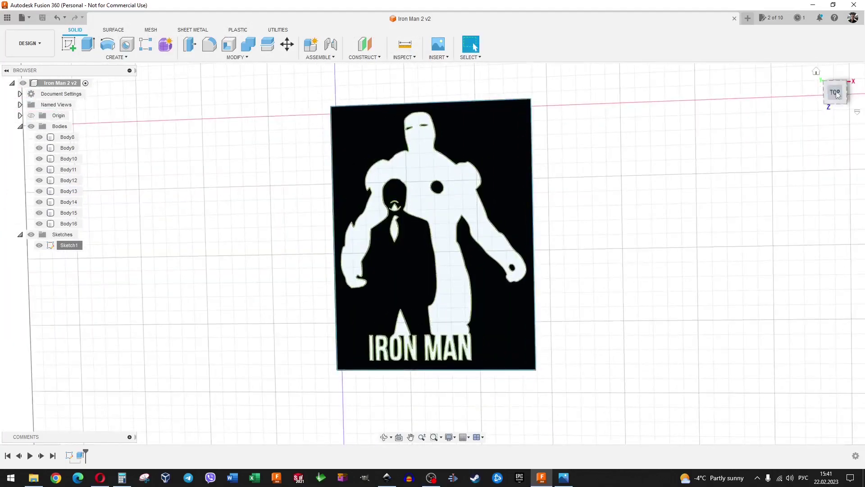